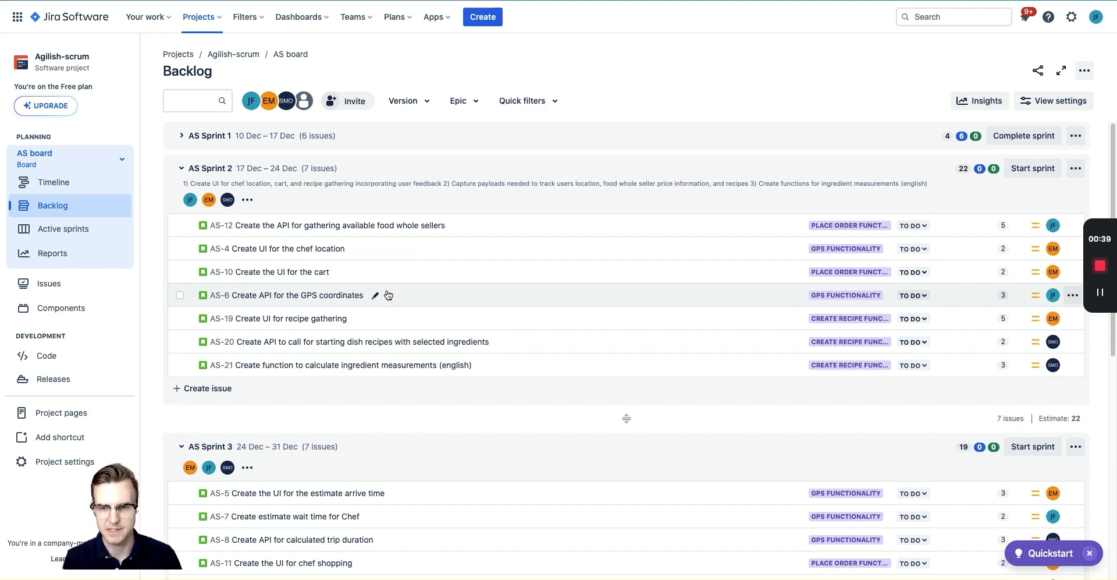
Step: Review the details of stories AS-12, AS-4 and AS-10 in AS Sprint 2, widening the issue details pane for AS-10
{"action": "left_click", "coordinate": [494, 227]}
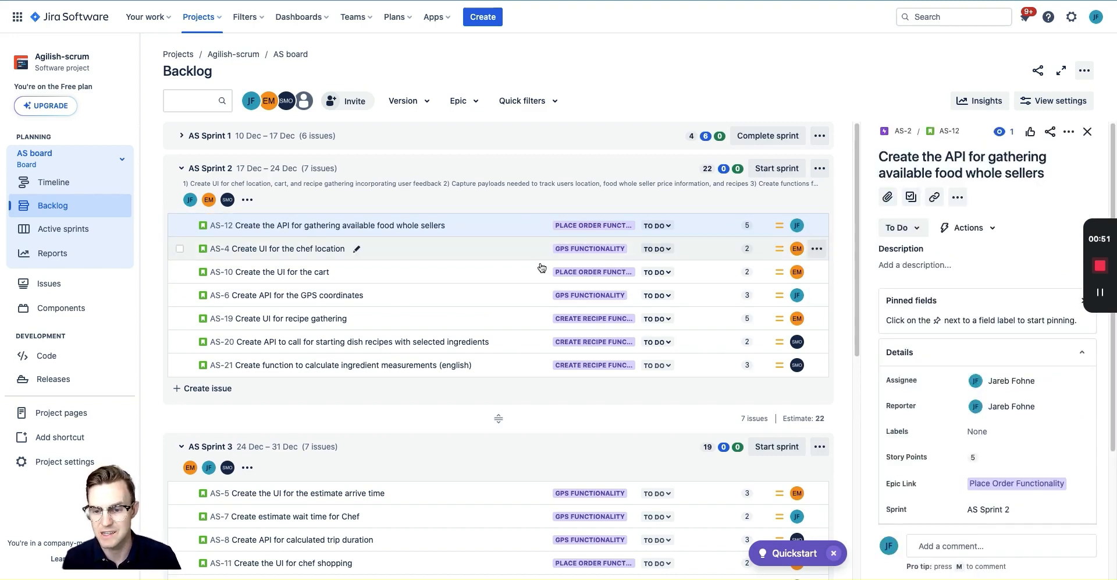
{"action": "left_click", "coordinate": [398, 251]}
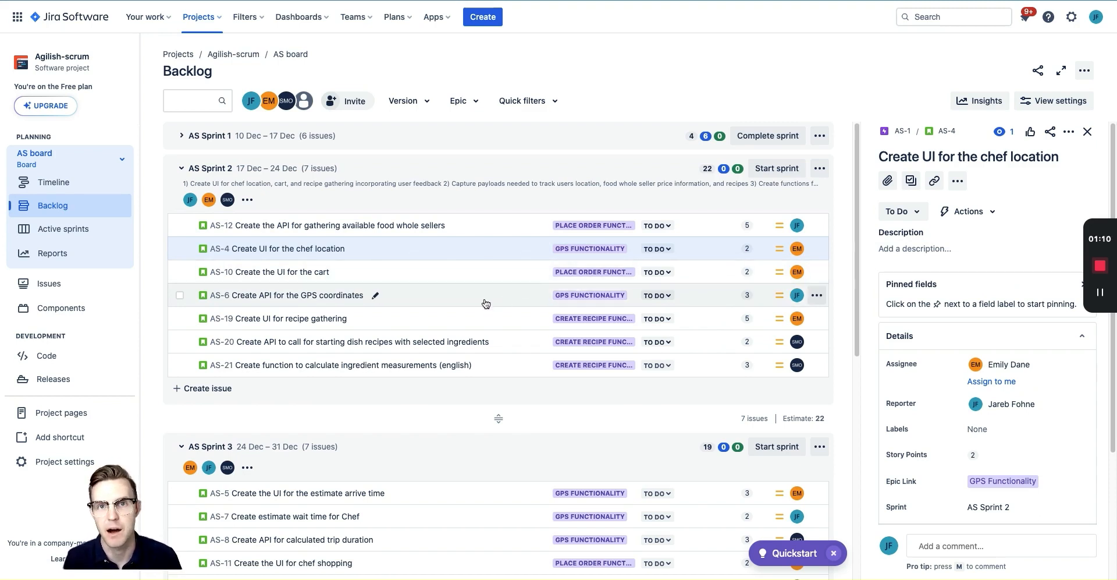
{"action": "left_click", "coordinate": [394, 276]}
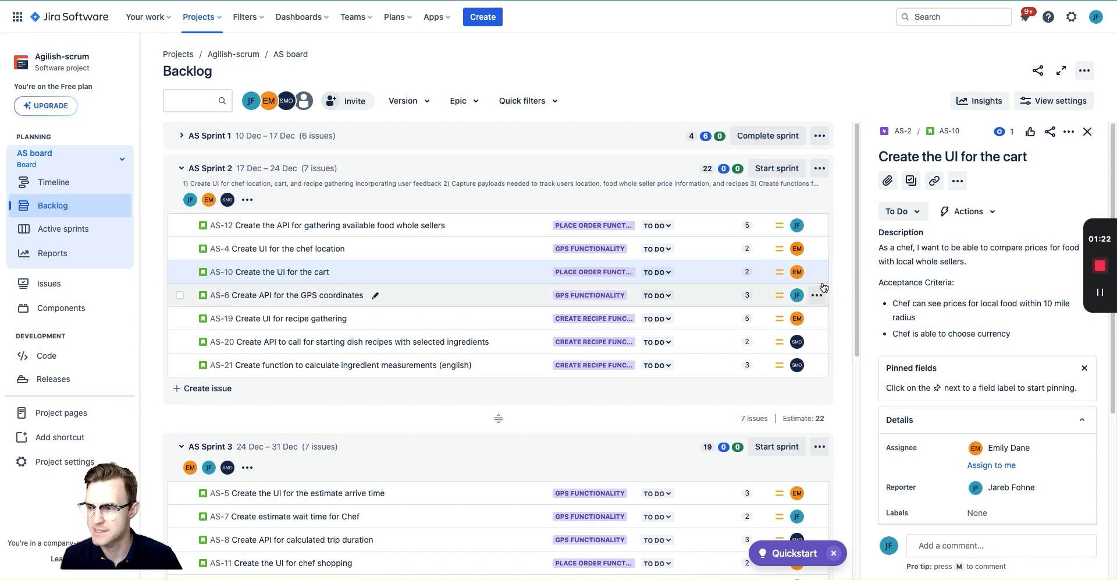
{"action": "left_click_drag", "start_coordinate": [865, 287], "coordinate": [543, 298]}
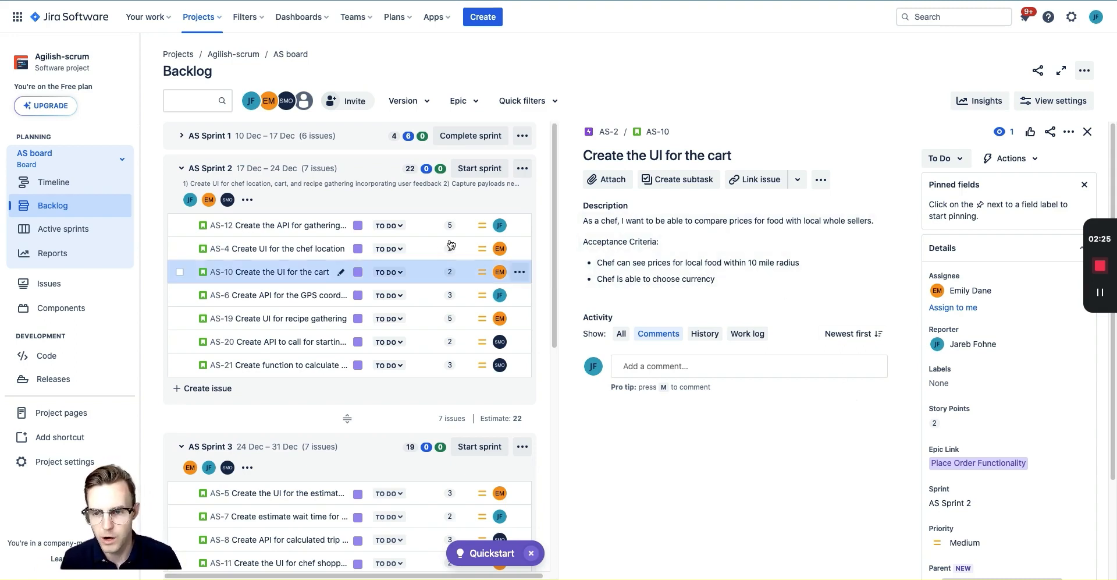
{"action": "left_click_drag", "start_coordinate": [557, 255], "coordinate": [620, 265]}
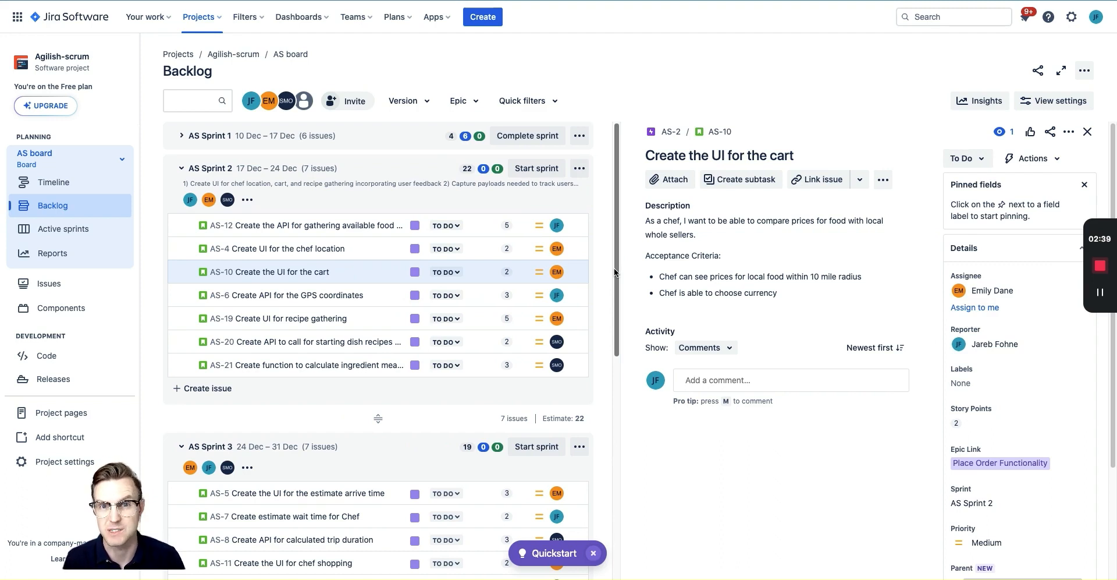
Step: Begin a new issue in AS Sprint 2 and discard the blank entry
{"action": "left_click", "coordinate": [216, 389]}
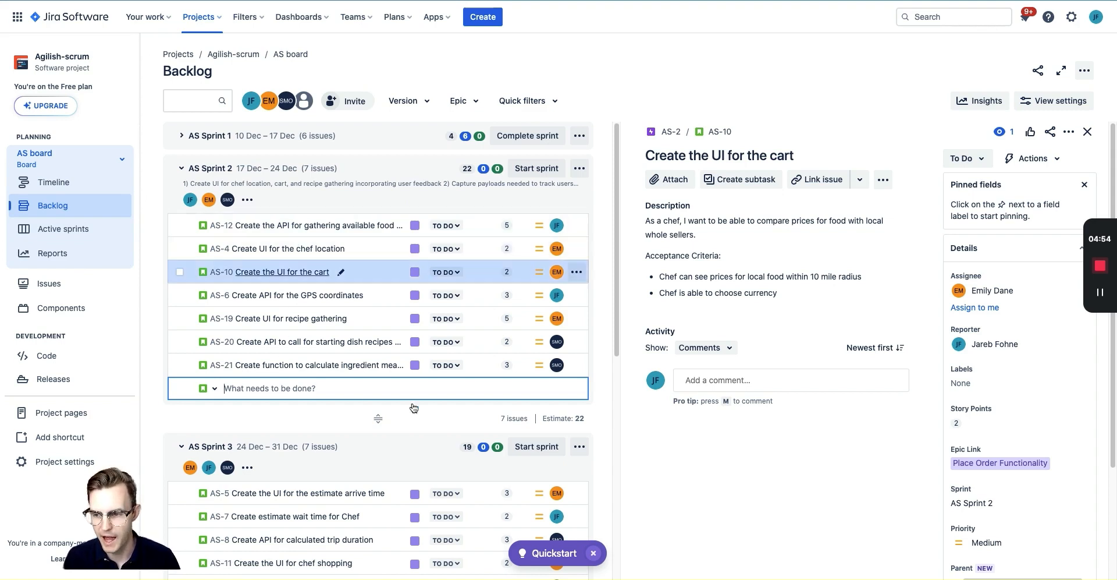
{"action": "left_click", "coordinate": [651, 434]}
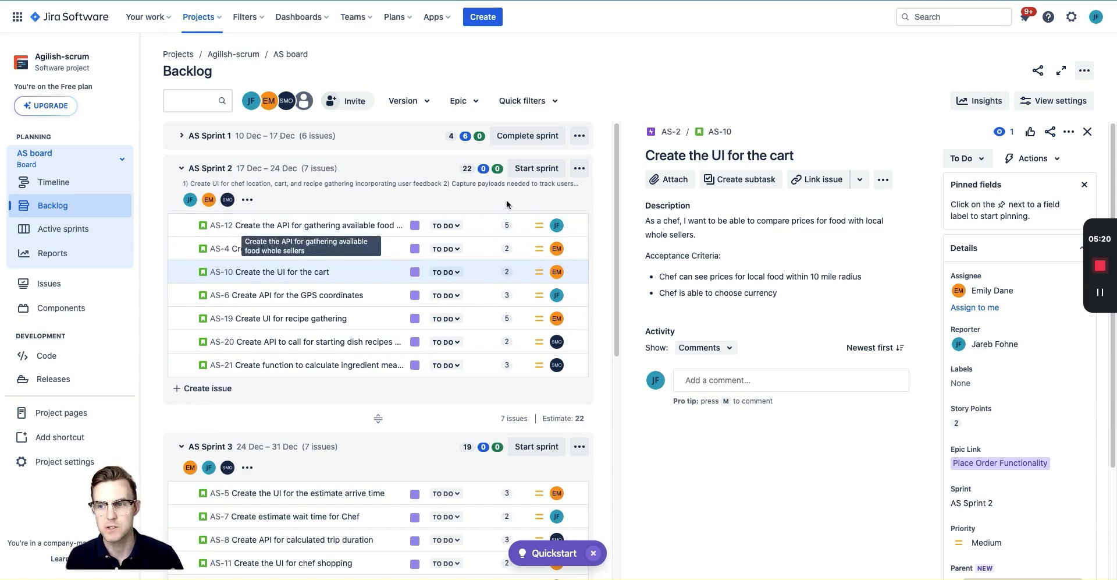
Step: Open AS Sprint 2 for editing, examine its three sprint goals, and leave without updating
{"action": "left_click", "coordinate": [579, 168]}
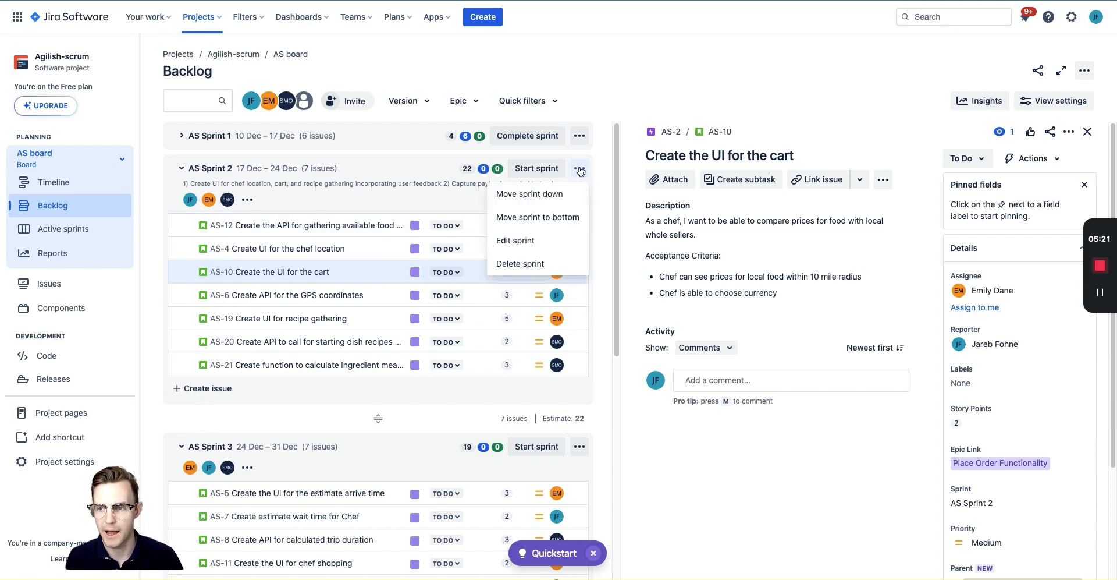
{"action": "left_click", "coordinate": [522, 238]}
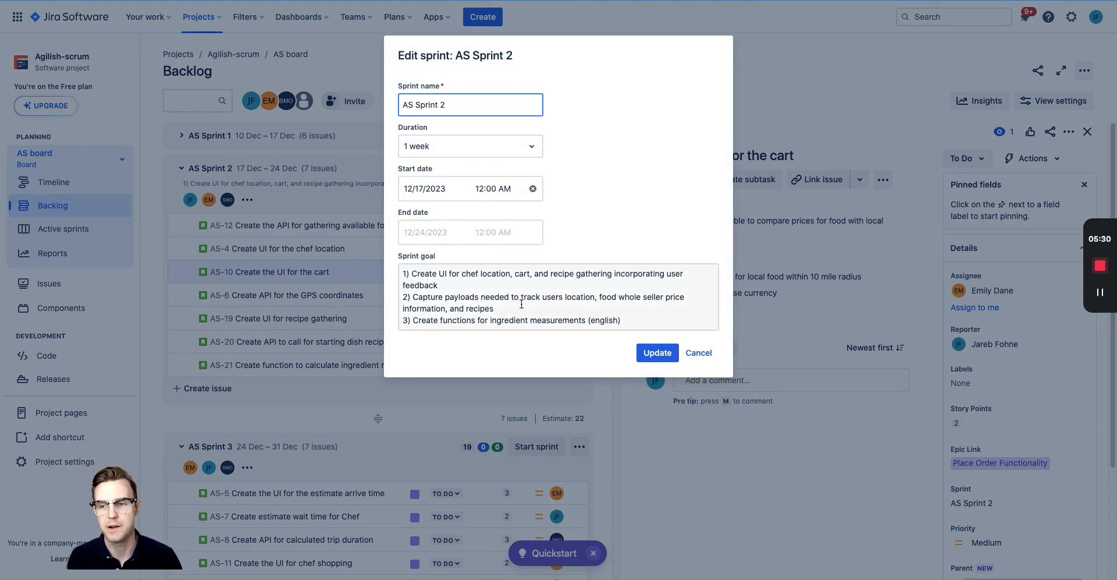
{"action": "left_click_drag", "start_coordinate": [633, 320], "coordinate": [447, 299]}
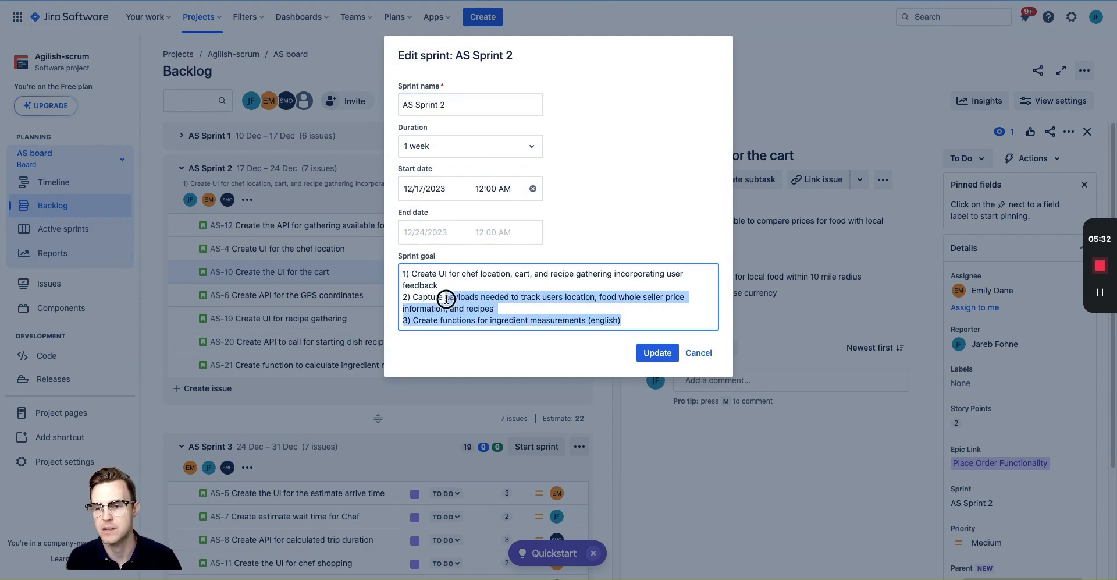
{"action": "left_click", "coordinate": [511, 288]}
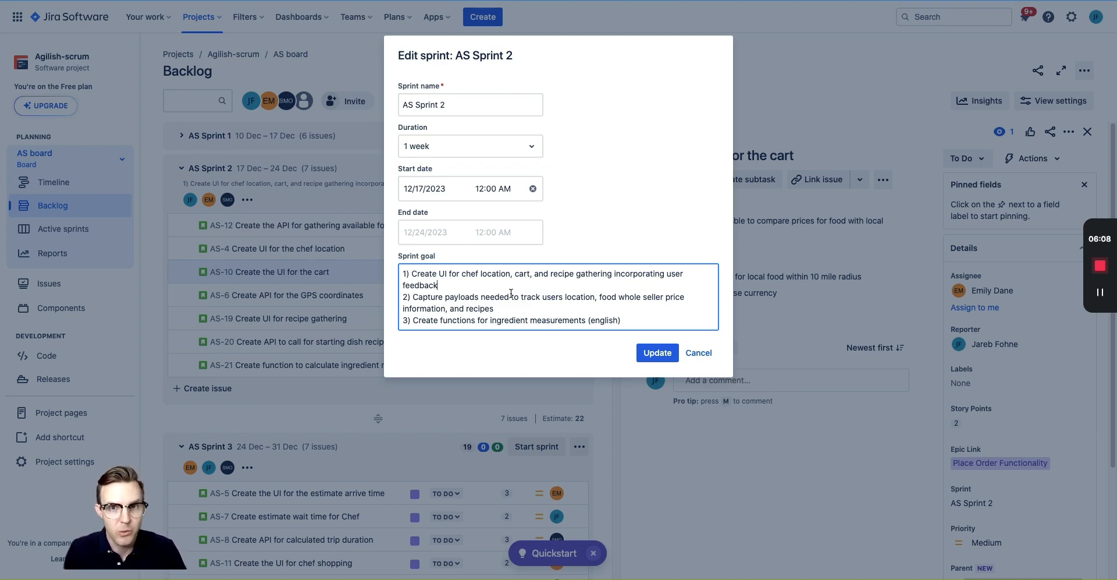
{"action": "left_click_drag", "start_coordinate": [623, 320], "coordinate": [392, 262]}
{"action": "left_click", "coordinate": [470, 287]}
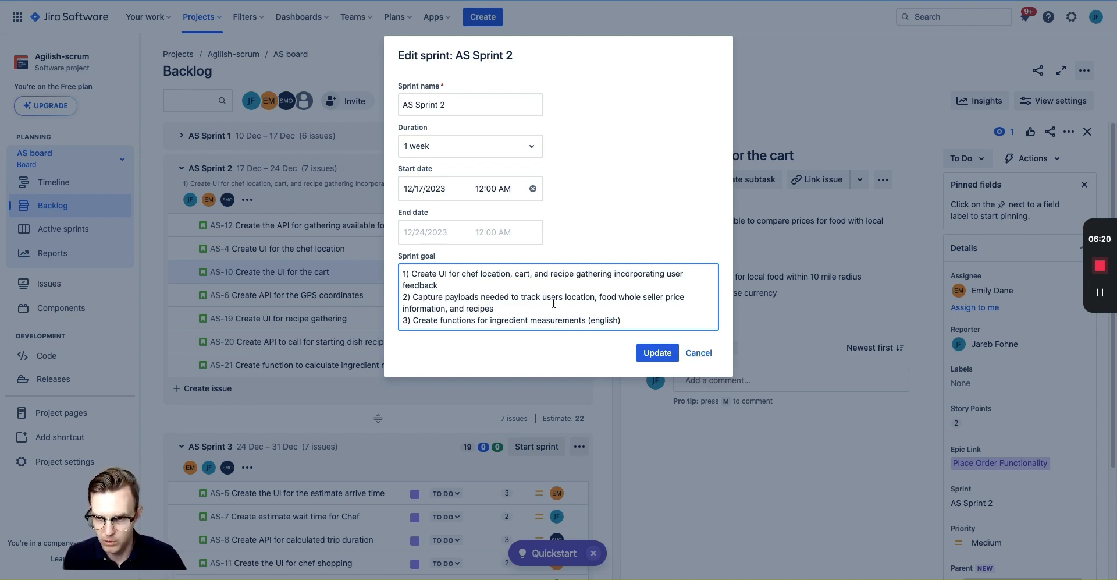
{"action": "left_click", "coordinate": [627, 321]}
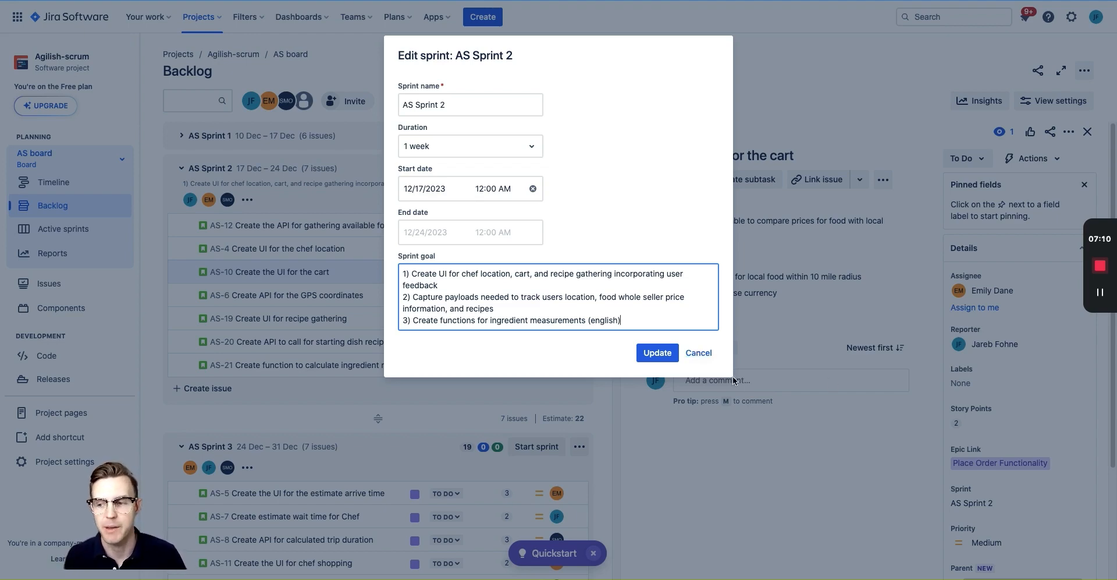
{"action": "left_click", "coordinate": [698, 354]}
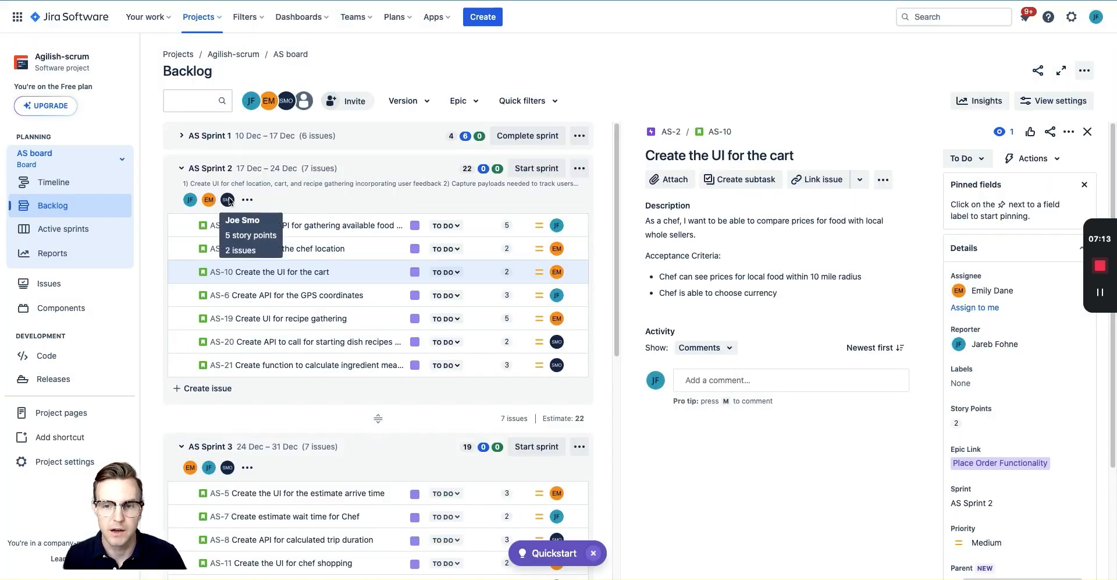
Step: Check the workload by assignee for AS Sprint 2 and close the summary
{"action": "left_click", "coordinate": [247, 200]}
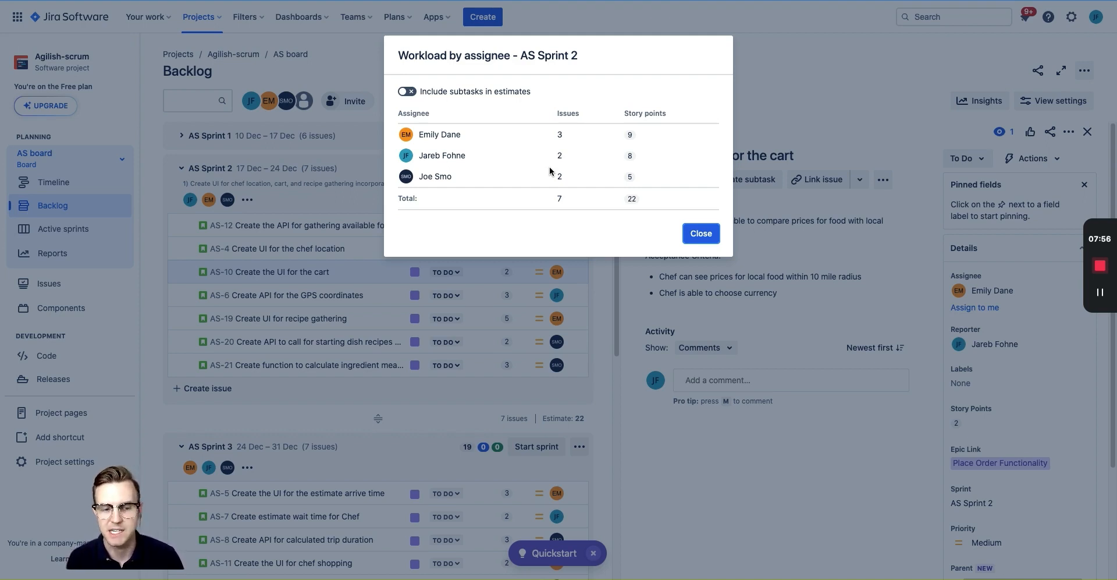
{"action": "left_click", "coordinate": [688, 240]}
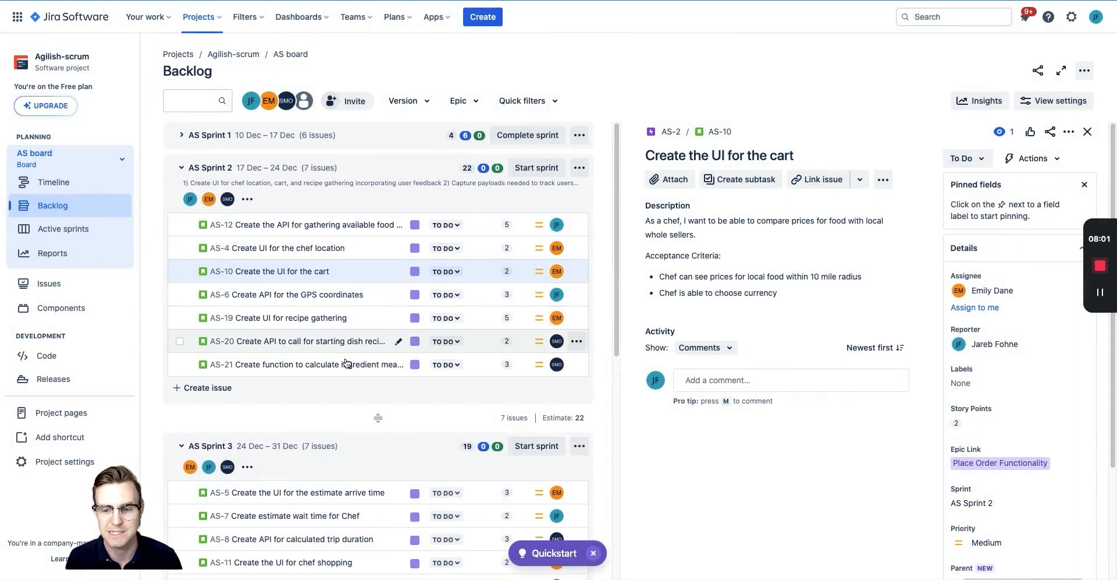
Step: Examine the start settings for AS Sprint 2, including duration, dates and goal, and cancel without starting the sprint
{"action": "scroll", "coordinate": [337, 494], "scroll_direction": "down", "scroll_amount": 1}
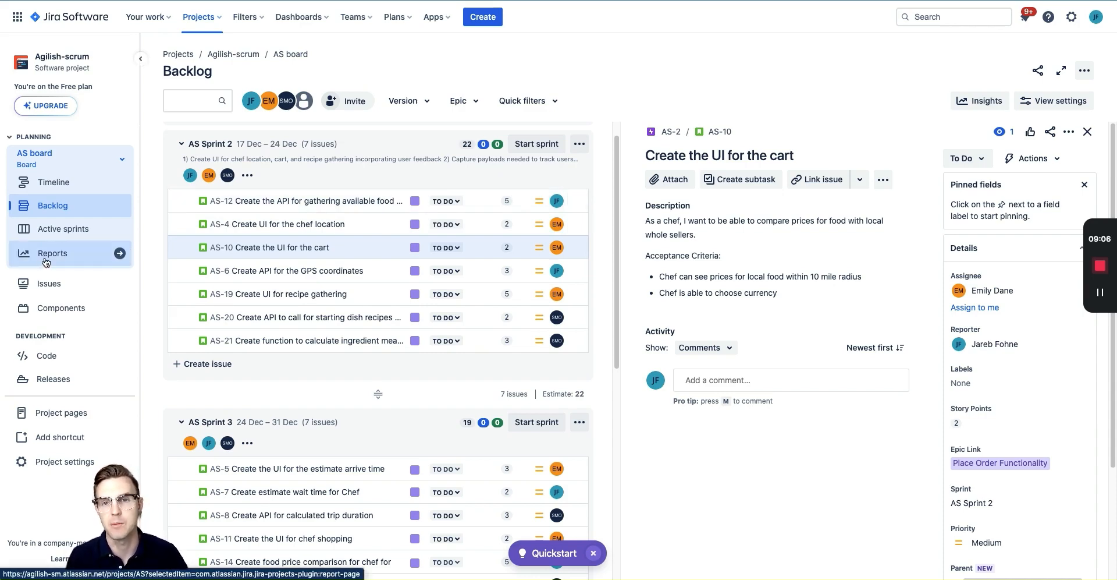
{"action": "left_click", "coordinate": [523, 145]}
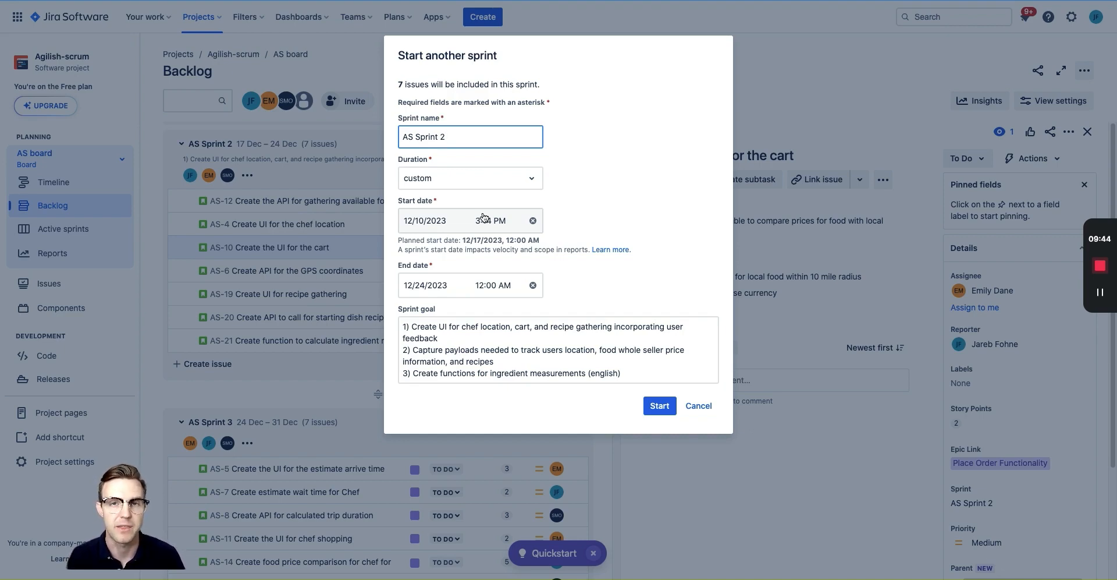
{"action": "left_click", "coordinate": [702, 406]}
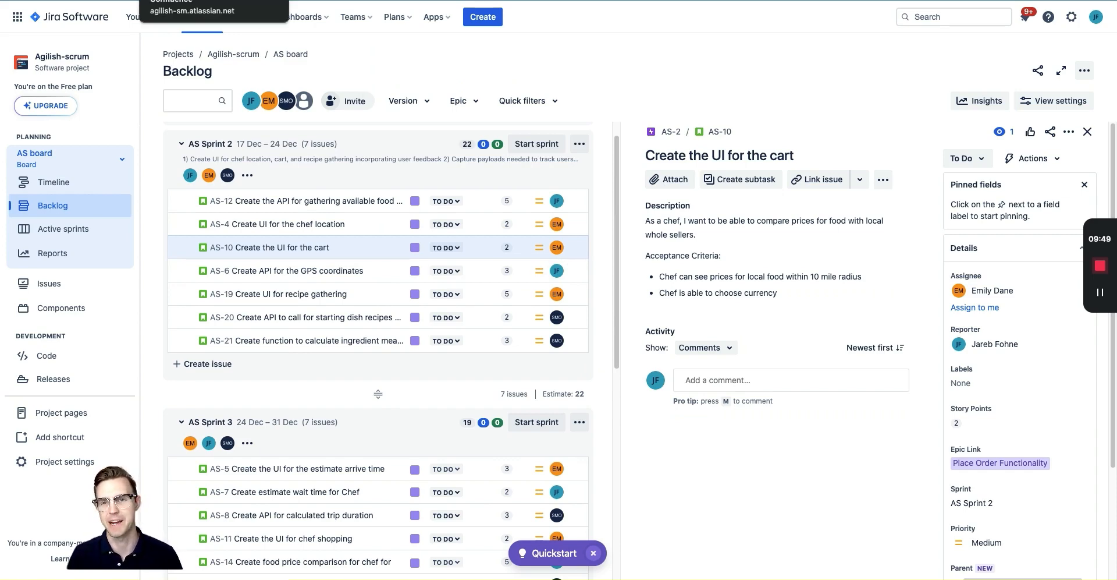
Step: Switch to the Sprint Planning checklist in Confluence and review the items on previous retrospective actions and team commitments to sprint goals
{"action": "left_click", "coordinate": [215, 1]}
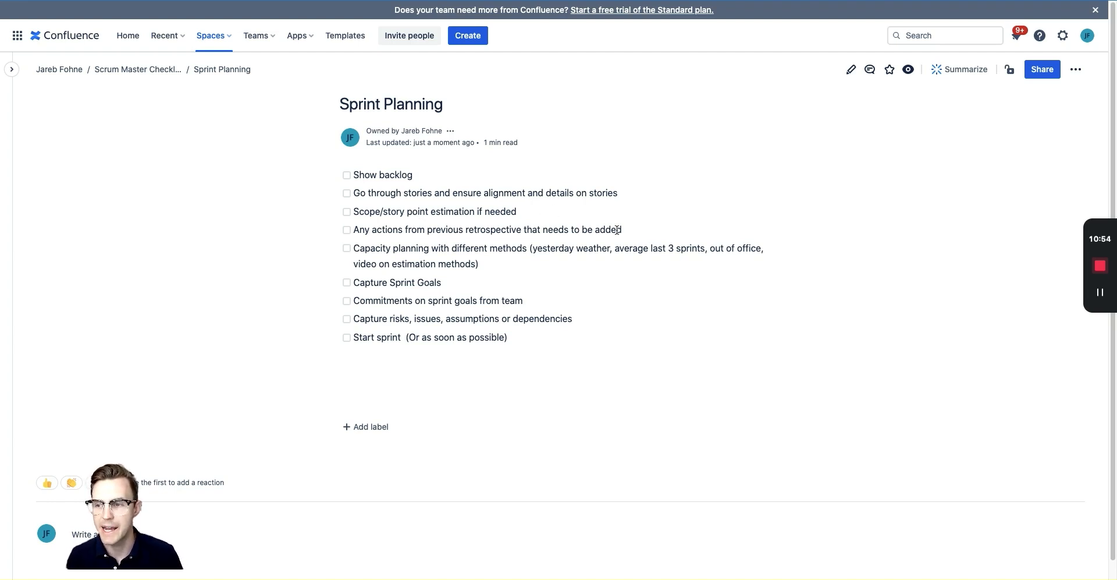
{"action": "left_click_drag", "start_coordinate": [623, 229], "coordinate": [354, 229]}
{"action": "left_click", "coordinate": [506, 261]}
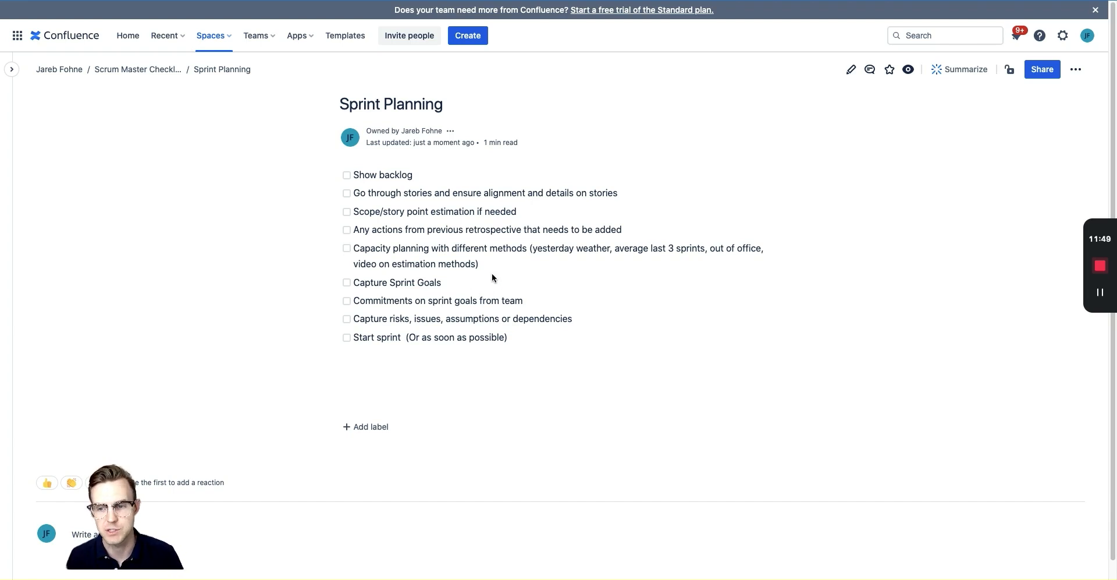
{"action": "left_click_drag", "start_coordinate": [524, 300], "coordinate": [355, 300]}
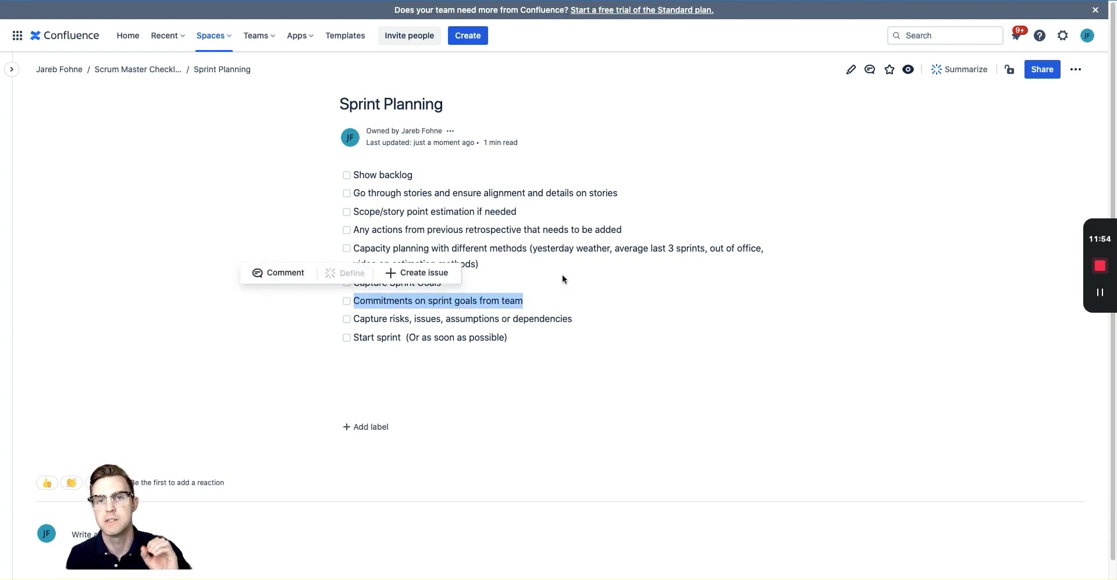
{"action": "left_click", "coordinate": [554, 298]}
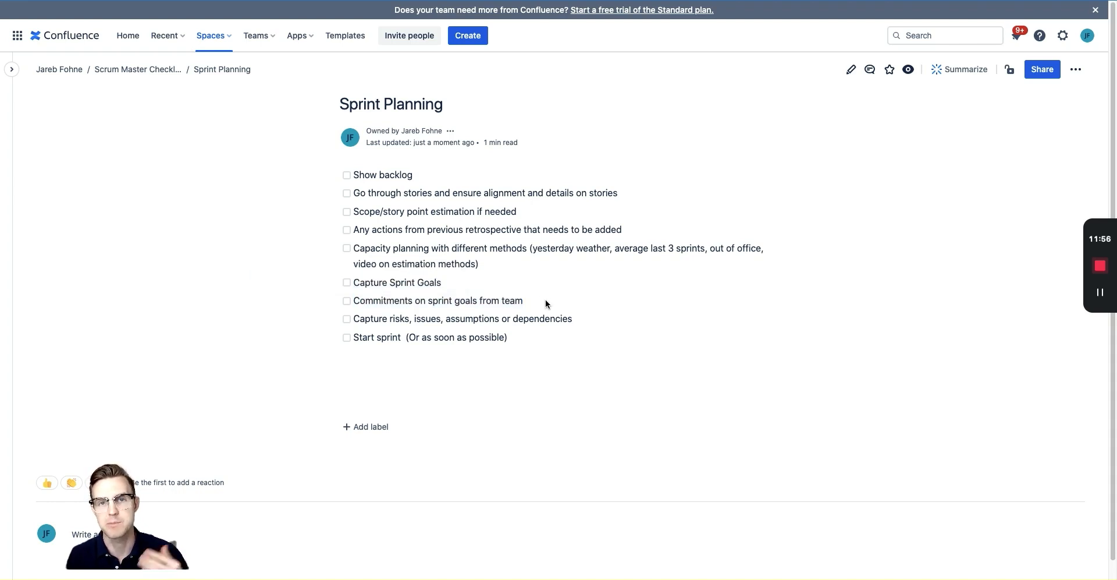
Step: Review the checklist items on capturing risks, issues, assumptions or dependencies and on starting the sprint
{"action": "left_click_drag", "start_coordinate": [577, 321], "coordinate": [353, 319]}
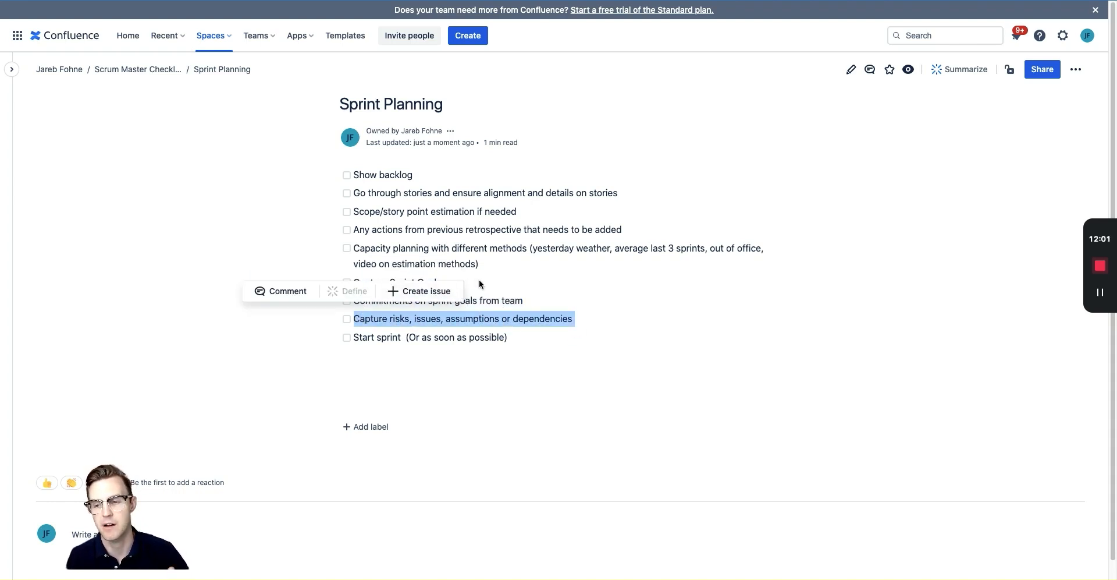
{"action": "left_click", "coordinate": [505, 316]}
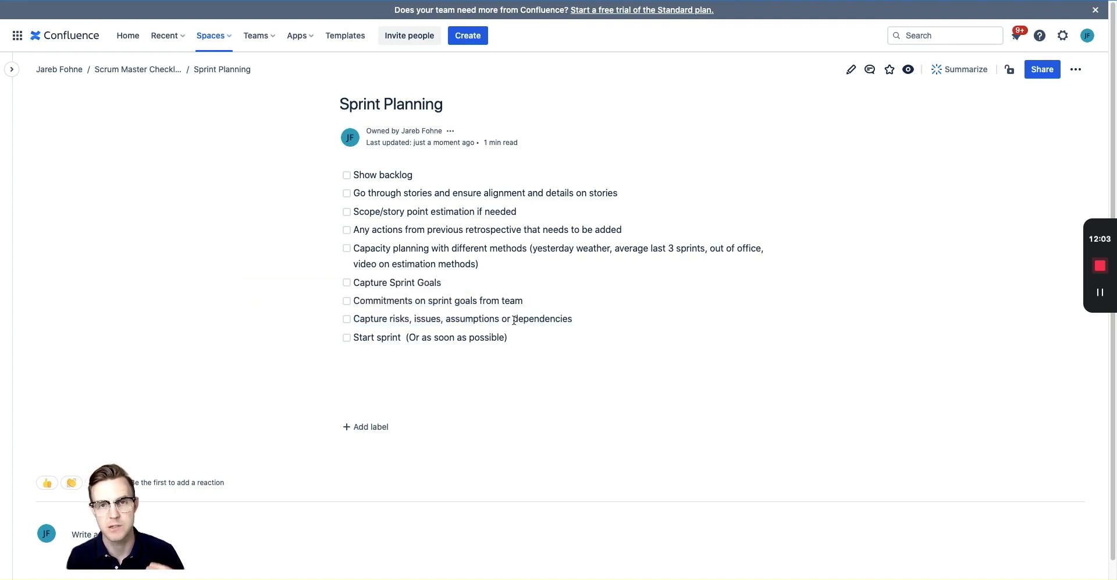
{"action": "left_click_drag", "start_coordinate": [513, 319], "coordinate": [575, 323]}
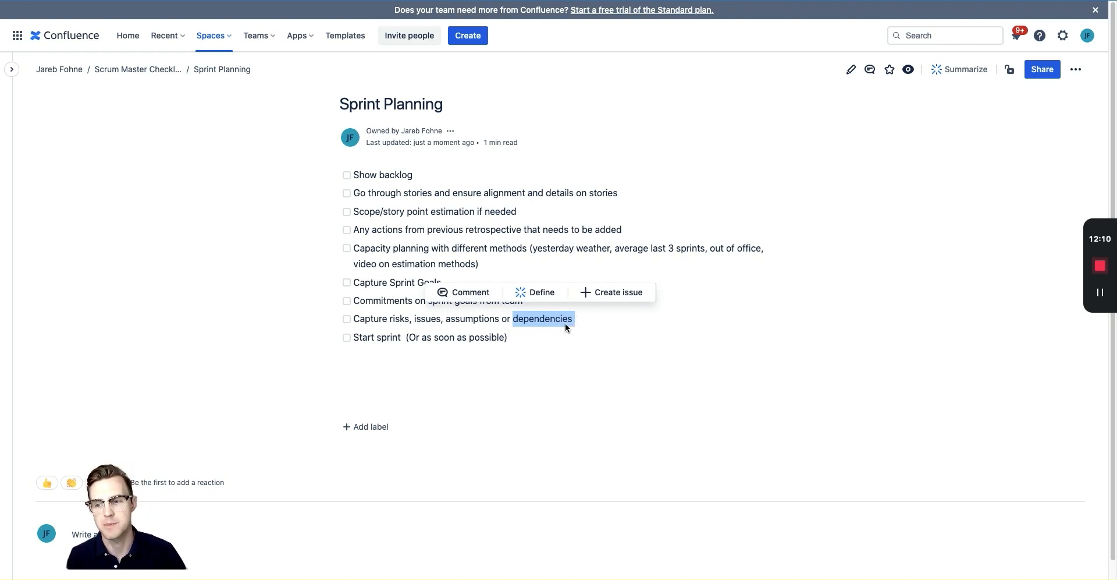
{"action": "left_click", "coordinate": [540, 329]}
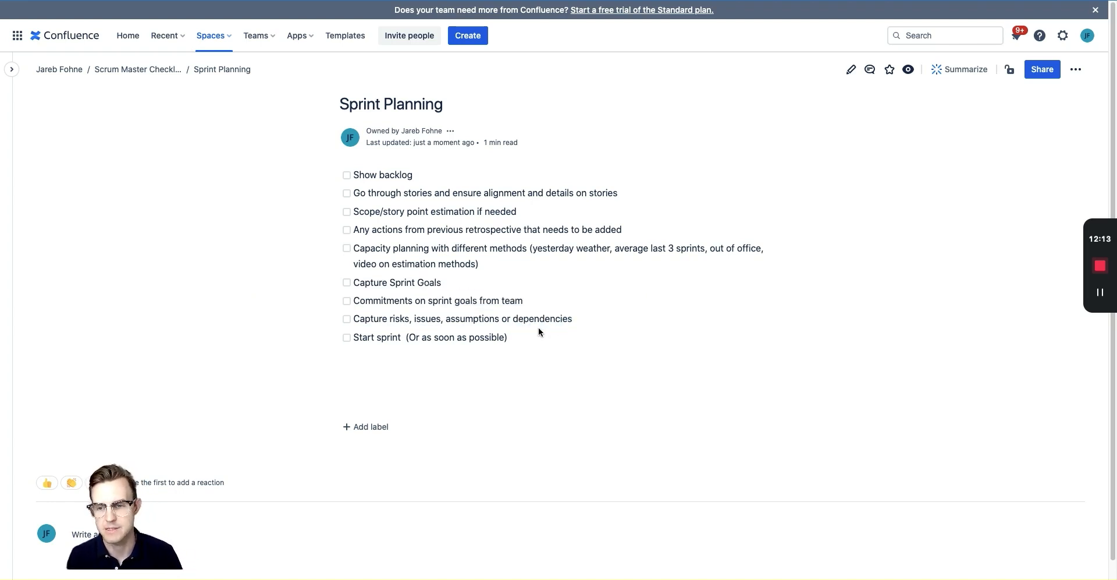
{"action": "left_click_drag", "start_coordinate": [508, 336], "coordinate": [351, 332]}
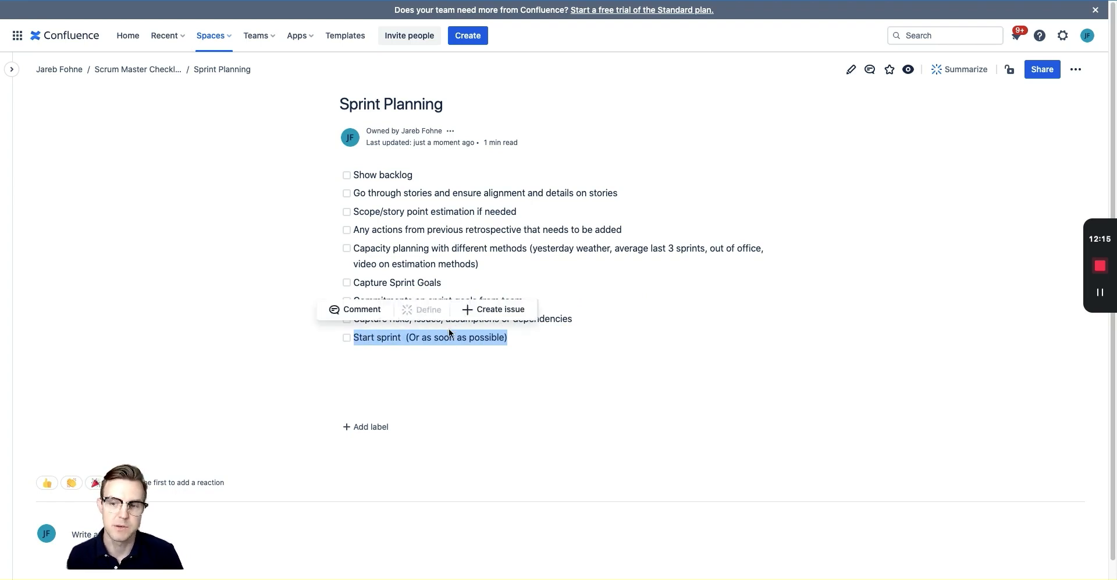
{"action": "left_click", "coordinate": [530, 342]}
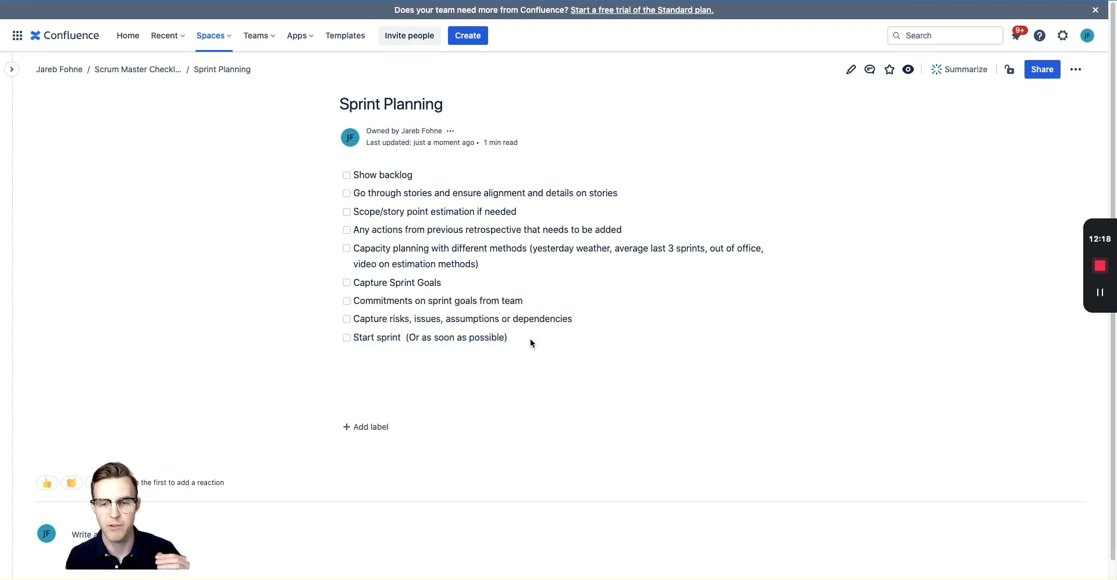